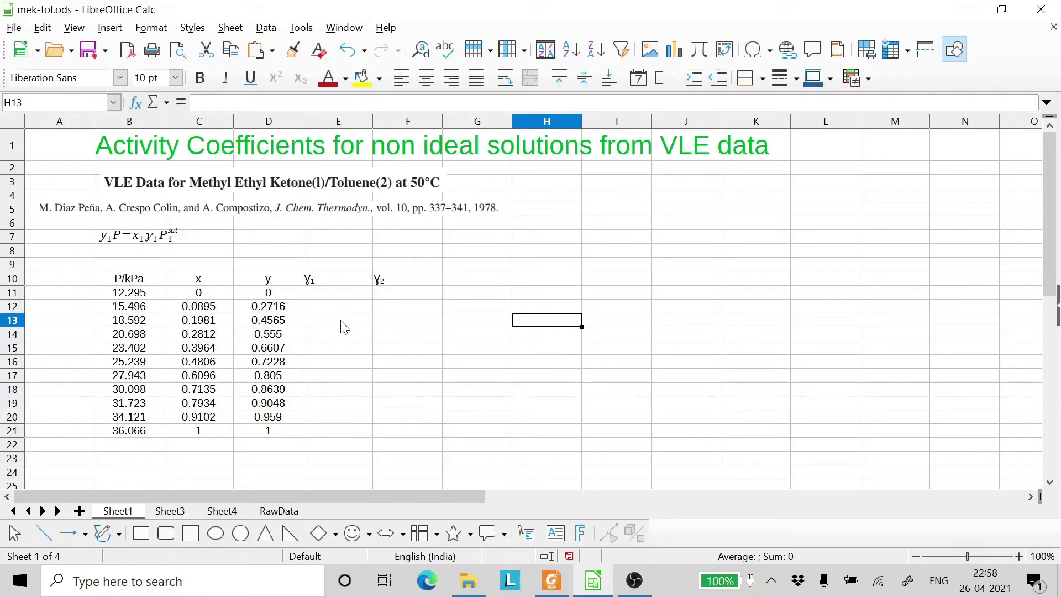
Step: Enter dashes (--) in the γ1 cell E11 for the x = 0 row
click(328, 295)
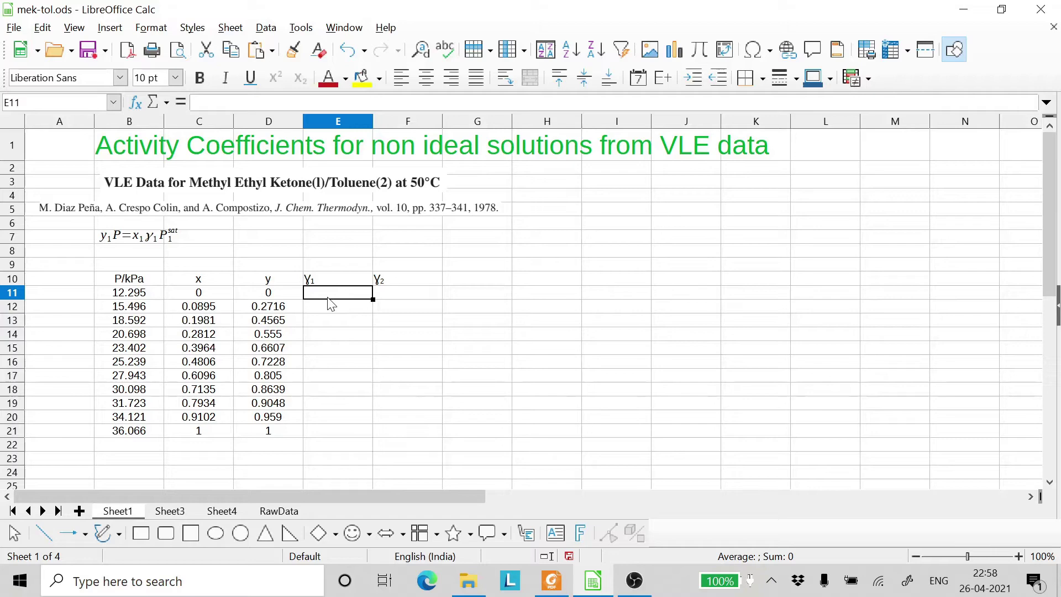
text(--)
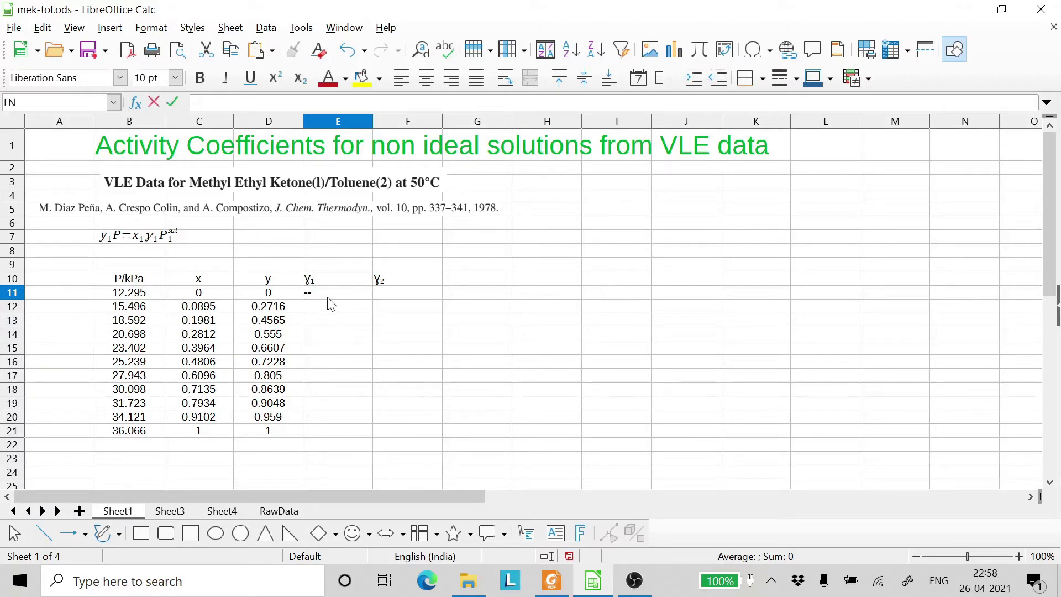
key(Return)
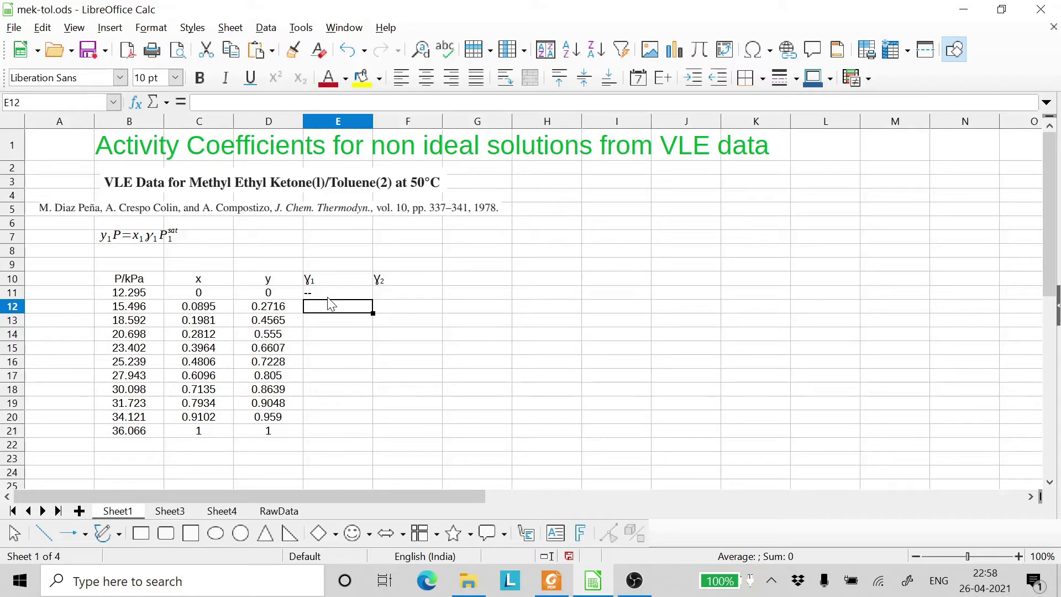
Step: Enter =(D12*B12)/(C12*$B$21) in E12 and fill it down to E21
text(=)
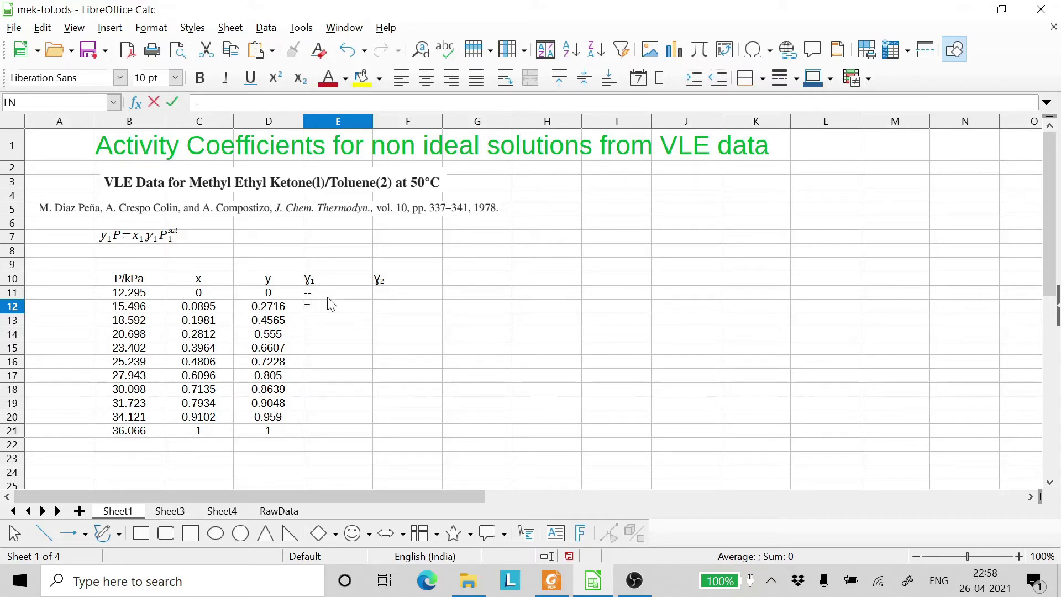
text(()
click(273, 312)
text(*)
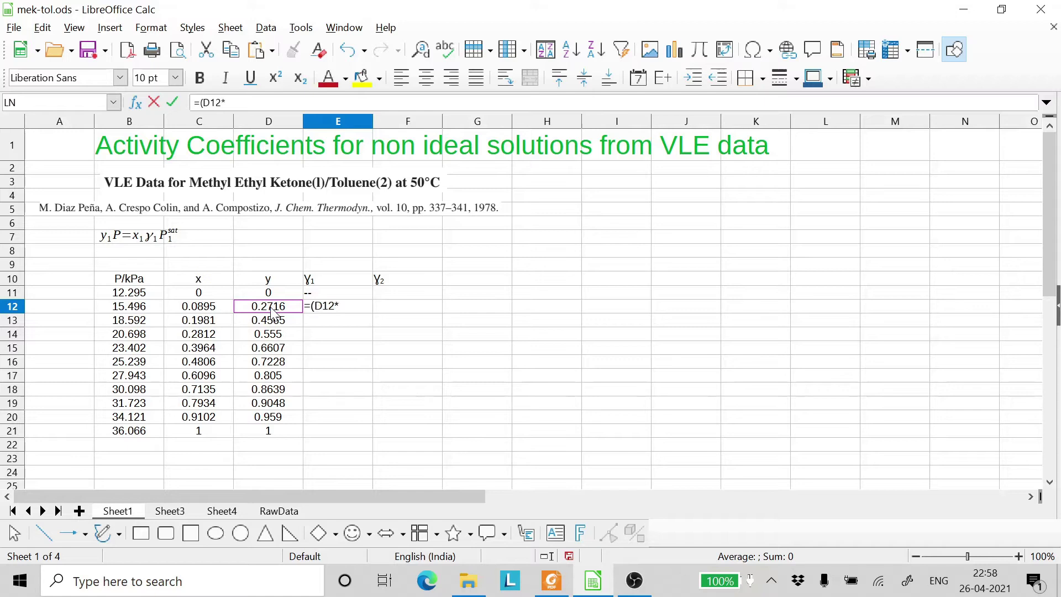
click(139, 314)
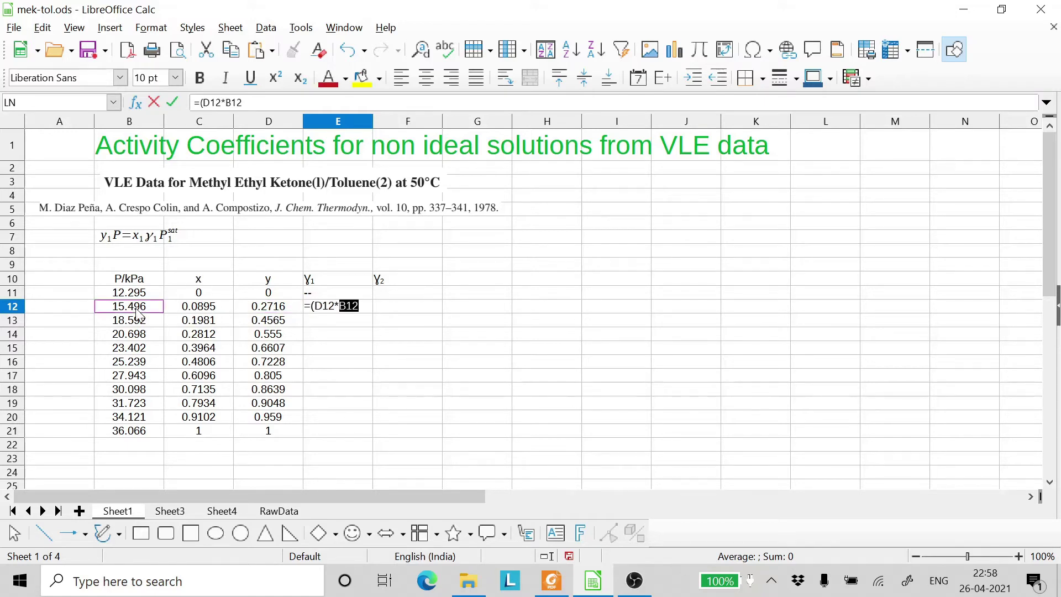
text()/()
click(191, 309)
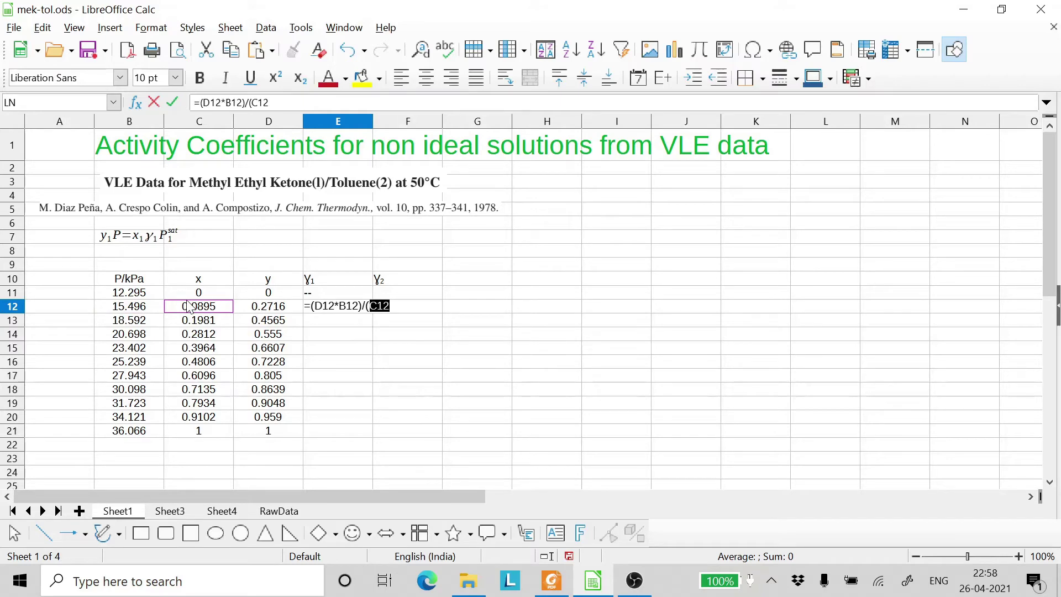
text(*)
click(122, 431)
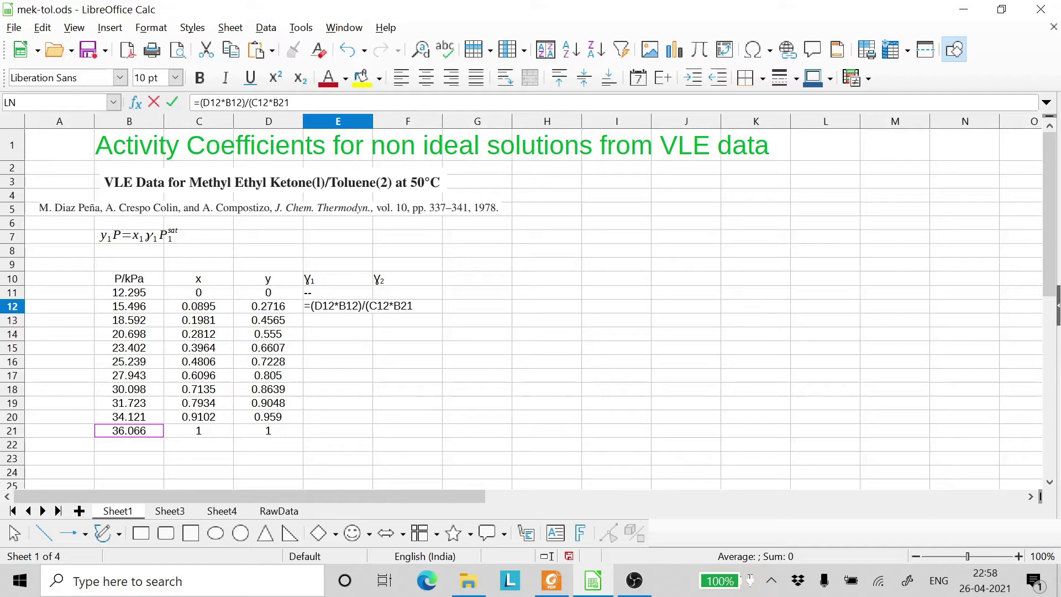
key(F4)
text())
key(Return)
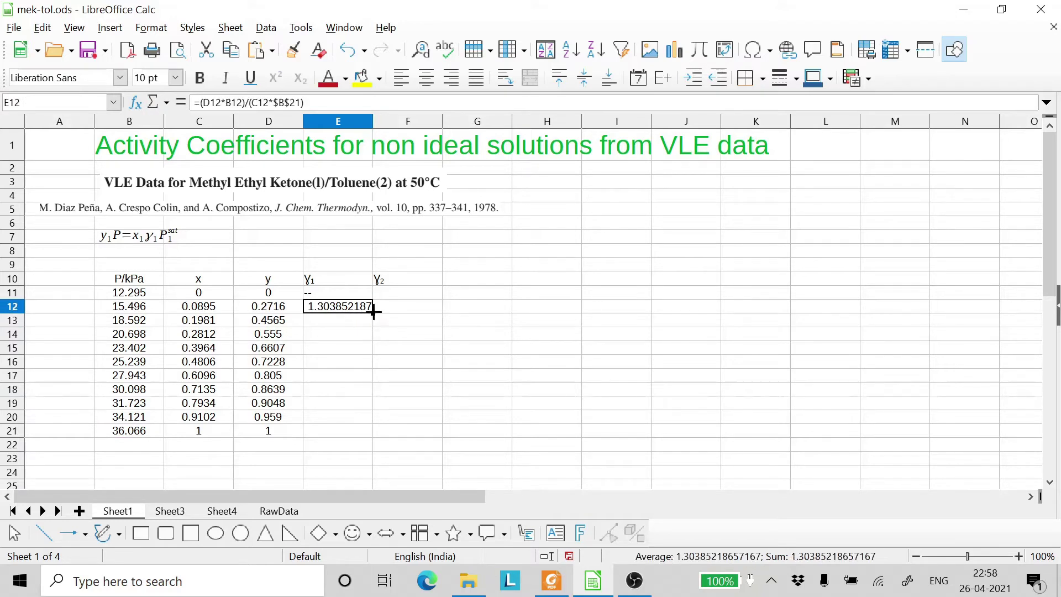
drag(373, 314, 368, 437)
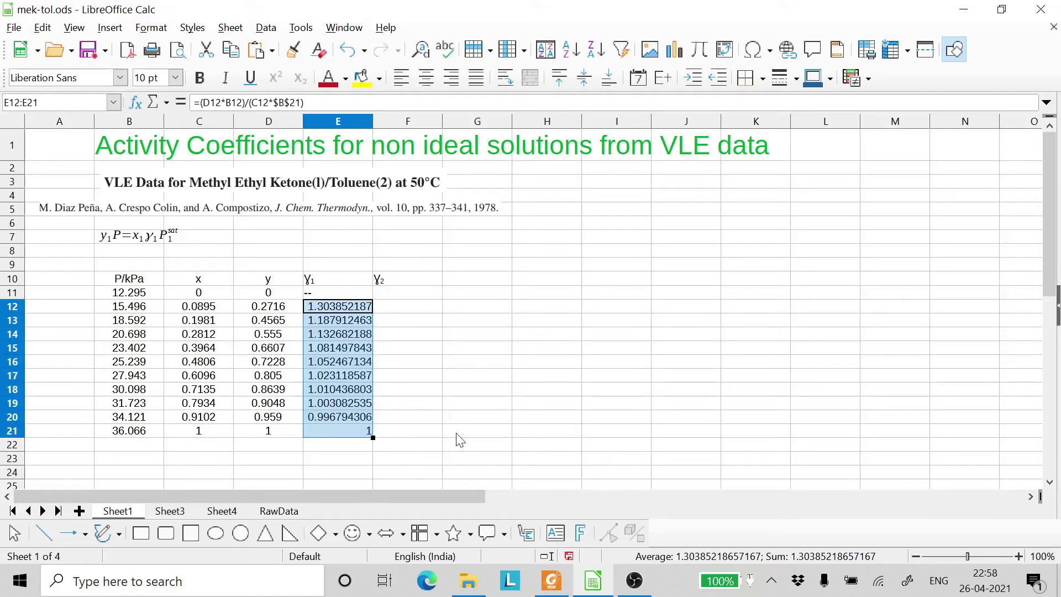
click(456, 438)
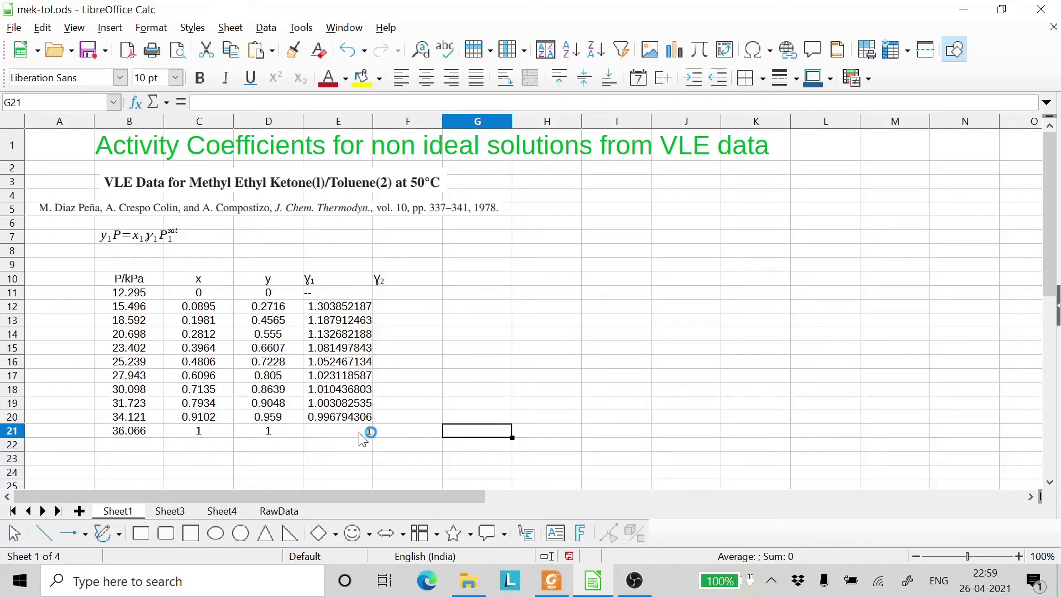
Step: Set the first γ2 cell, F11, to 1
click(409, 294)
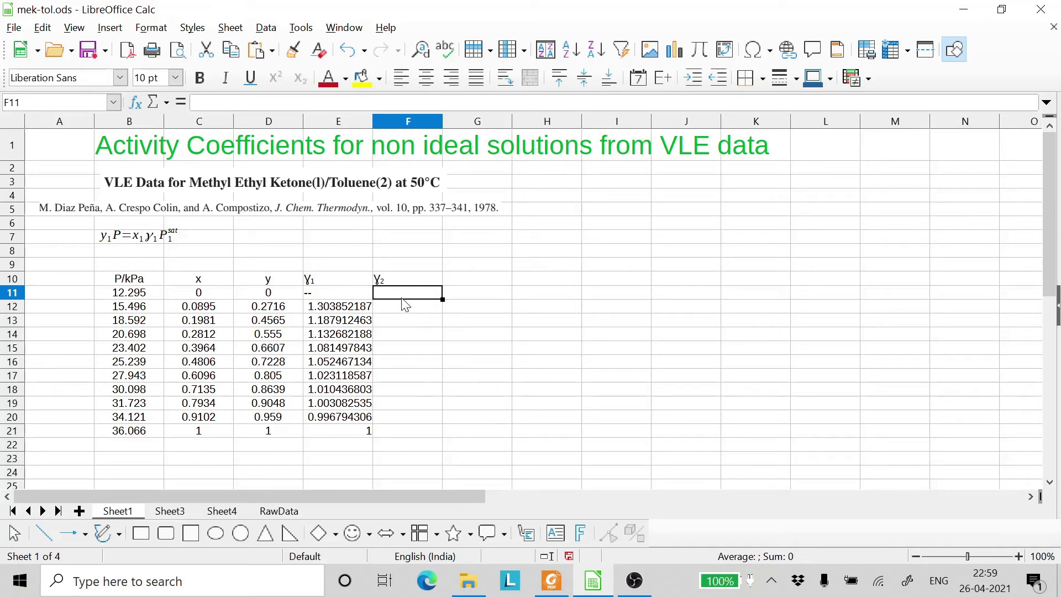
text(1)
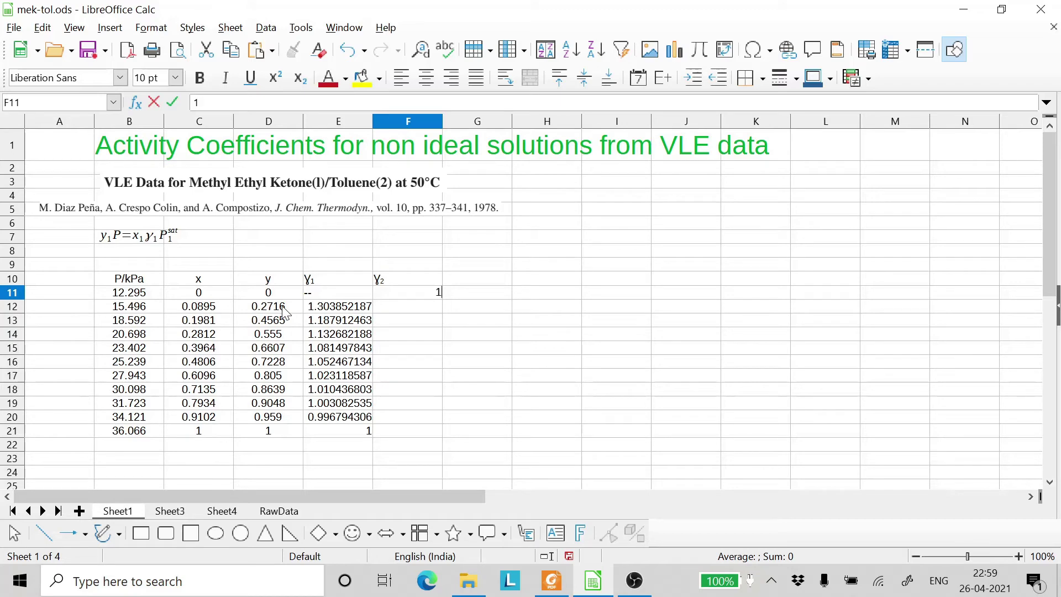
click(410, 307)
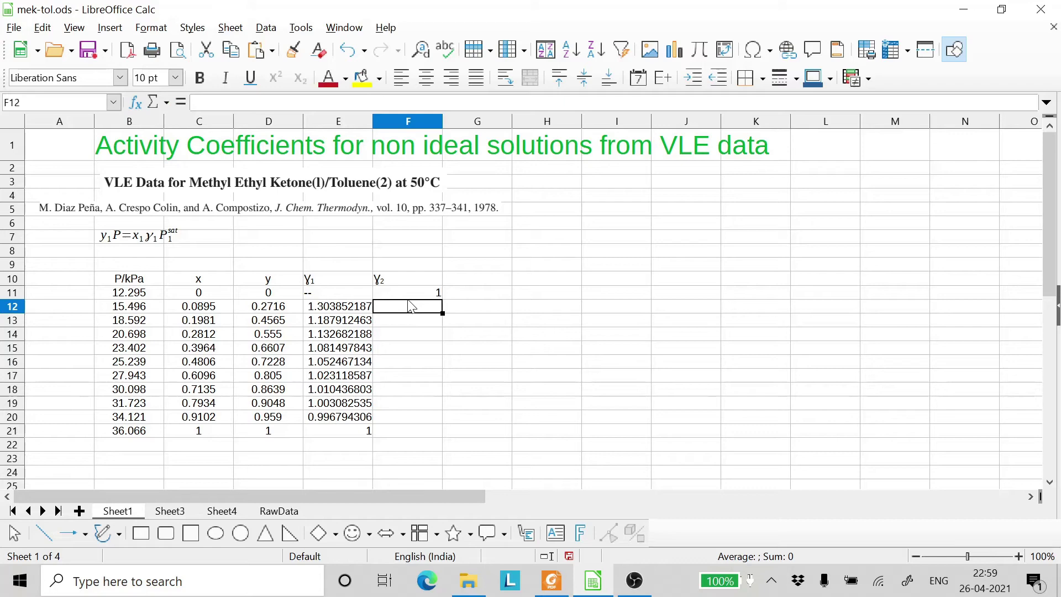
key(Up)
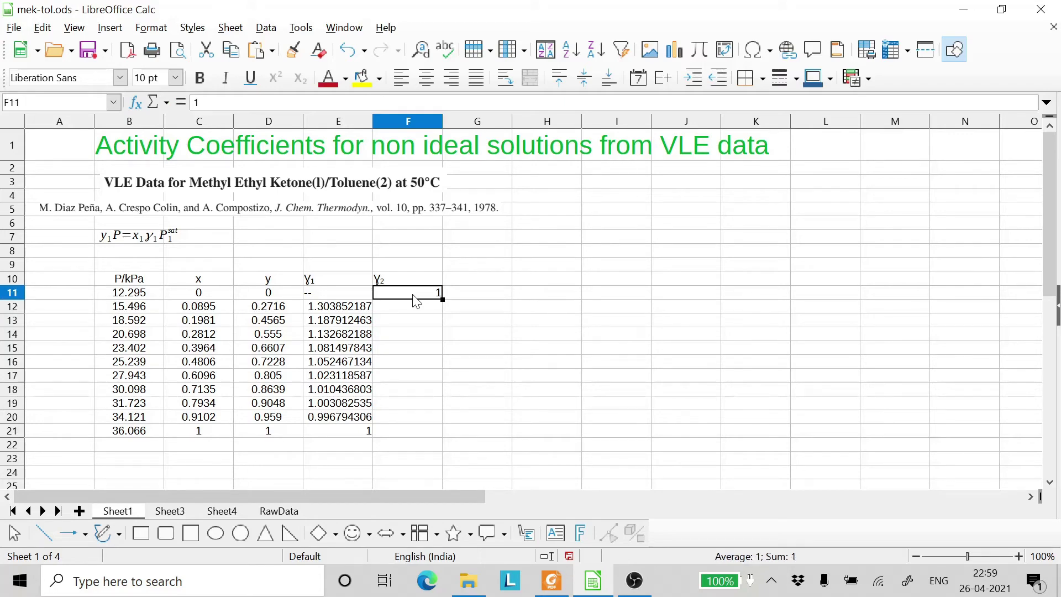
Step: Build the F12 formula =((1-D12)*B12)/((1-C12)*$B$11) with B11 made absolute
click(413, 309)
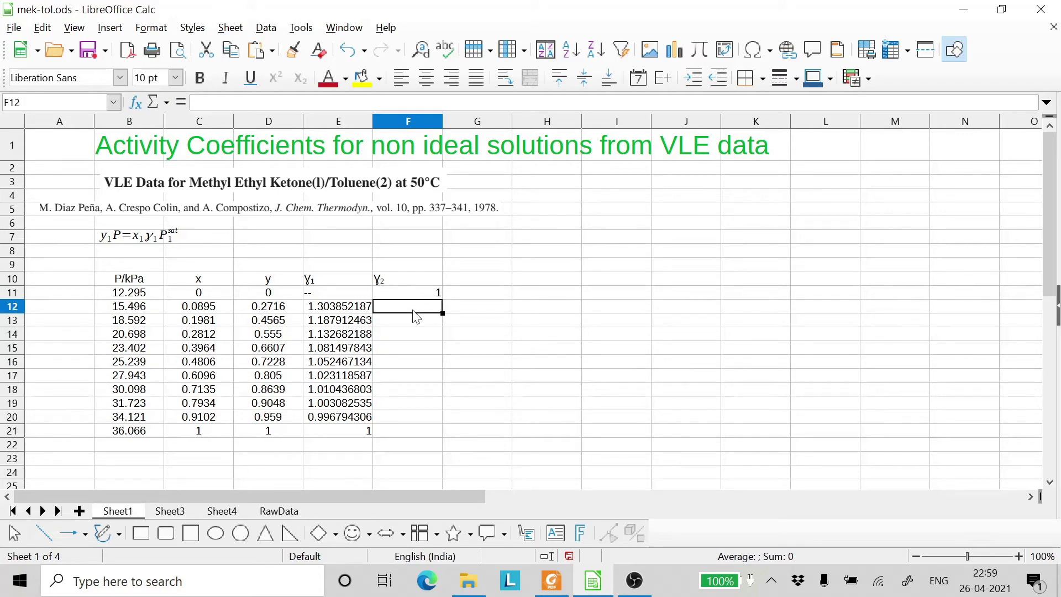
text(=)
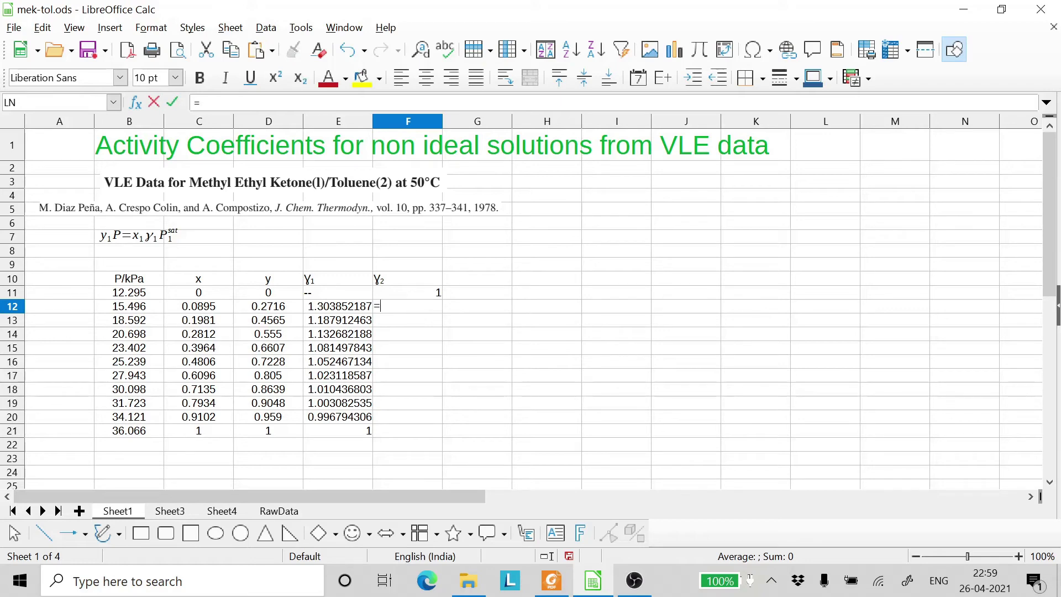
text(((1-)
click(269, 313)
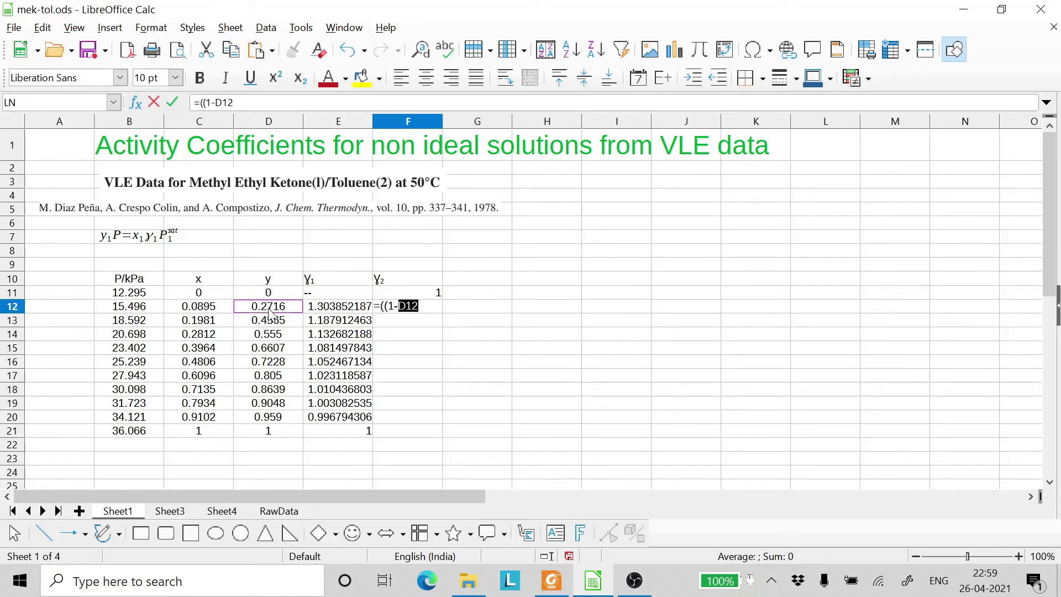
text()*)
click(136, 304)
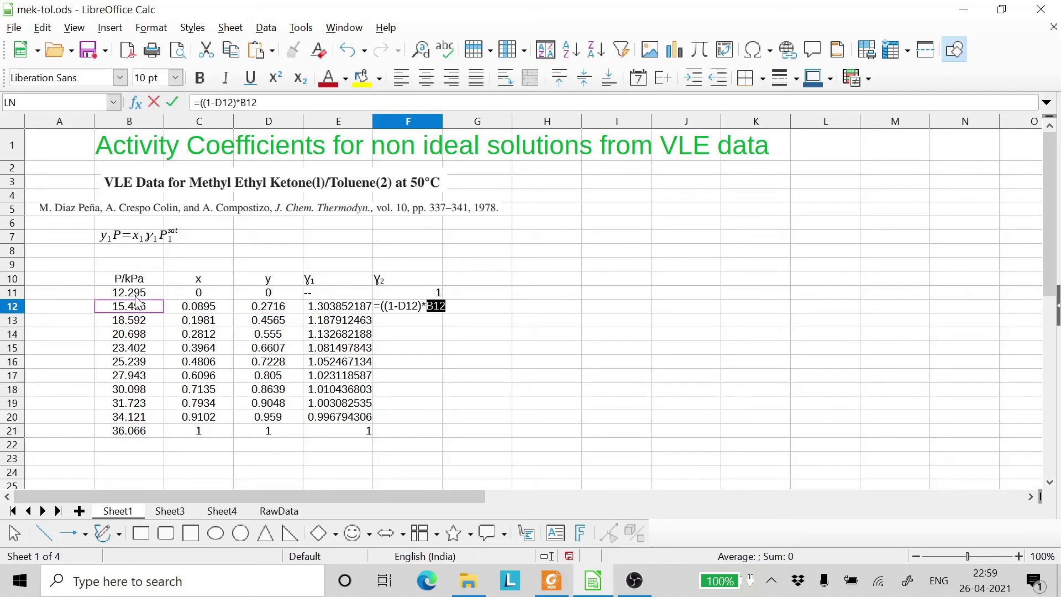
text()/((1-)
click(199, 309)
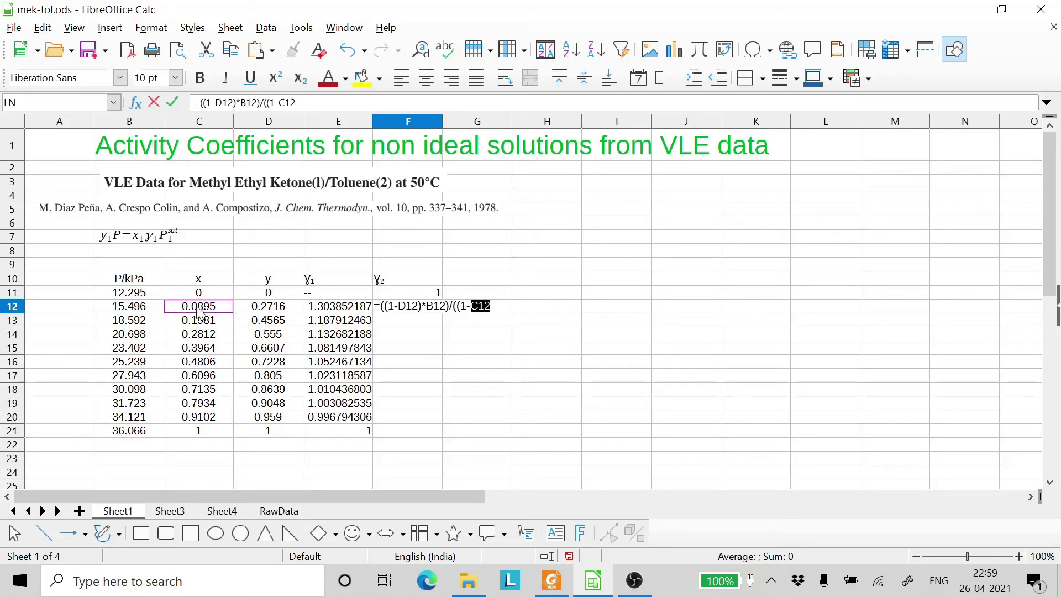
text()*)
click(138, 295)
key(Left)
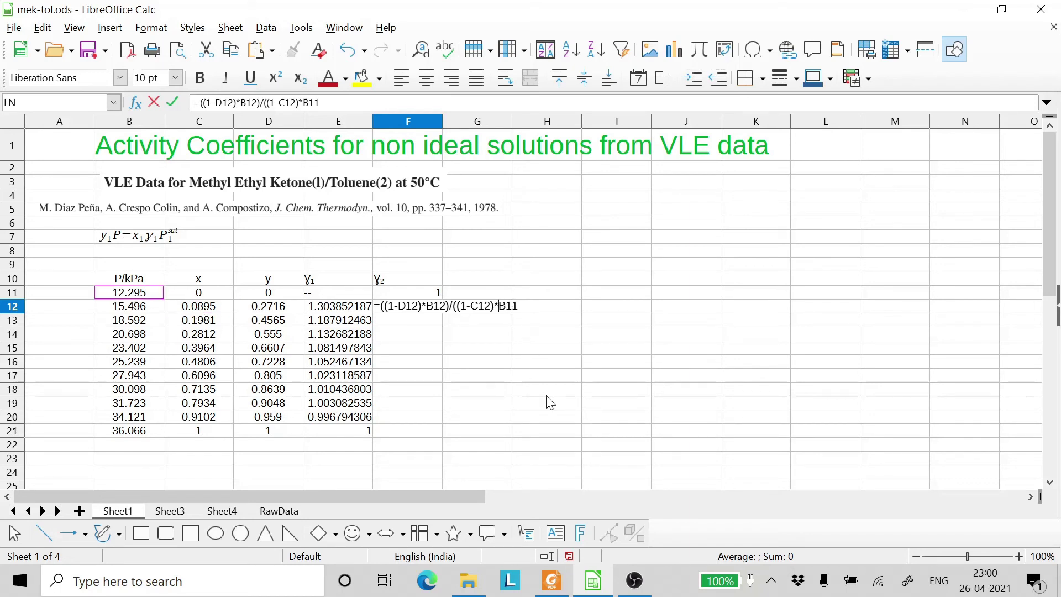
key(F4)
key(Right)
Step: Accept the corrected γ2 formula in F12 (1.008279789) and fill it down the column
text()))
key(Return)
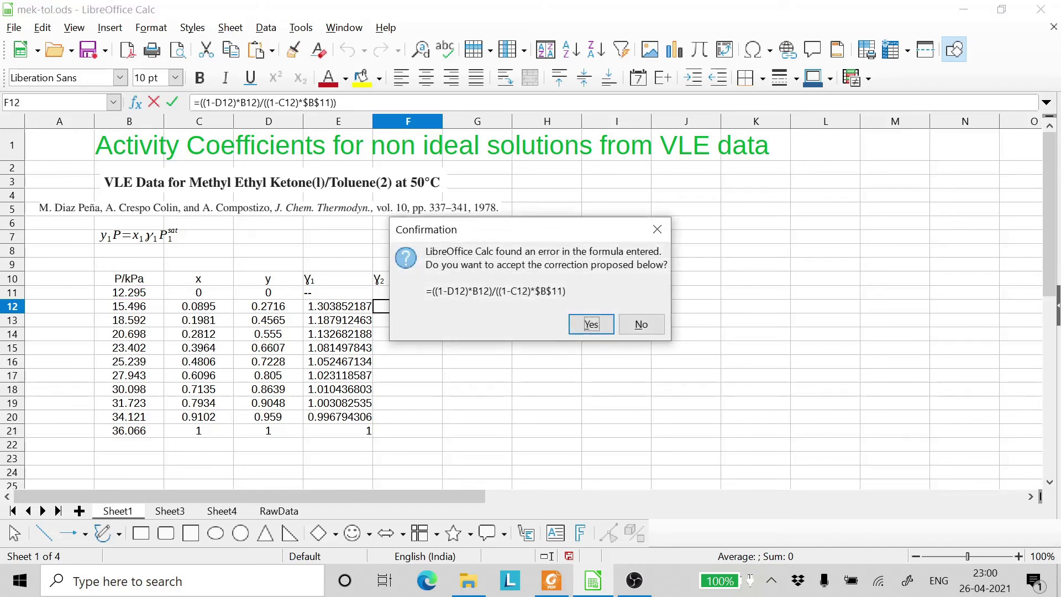
click(592, 324)
key(Up)
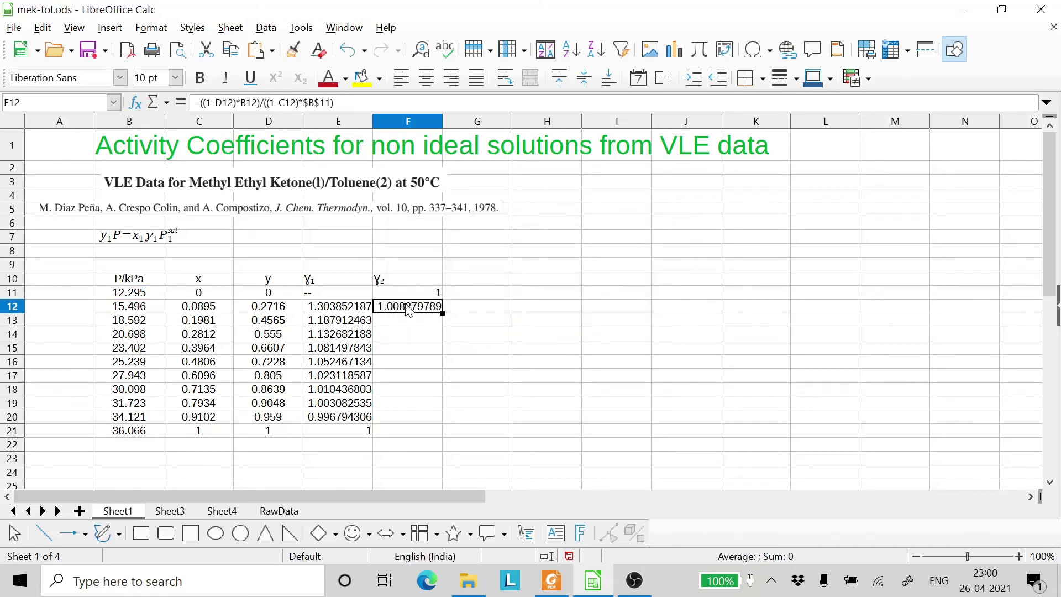
key(F2)
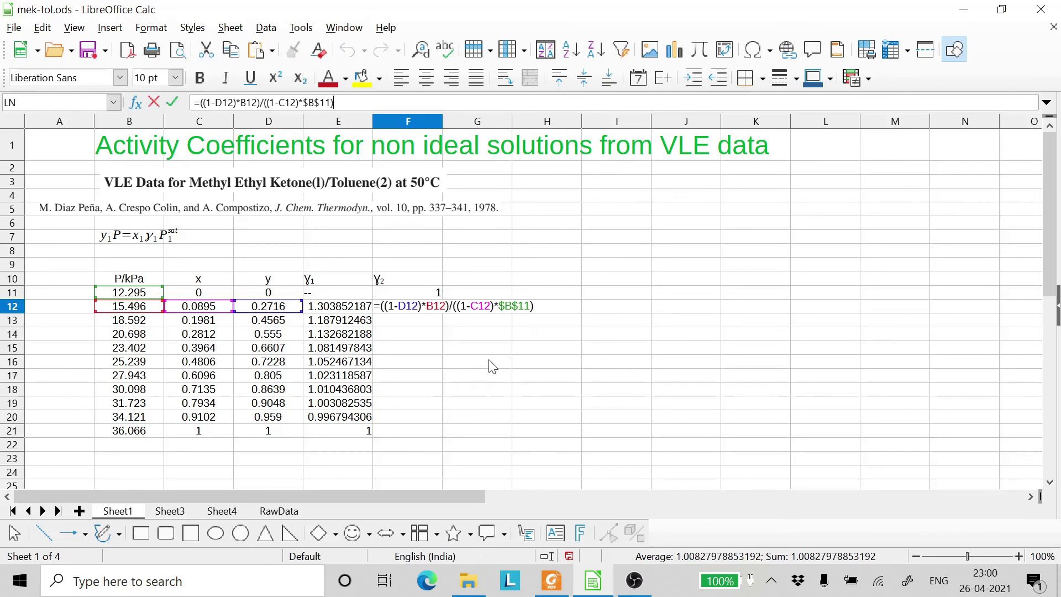
key(Escape)
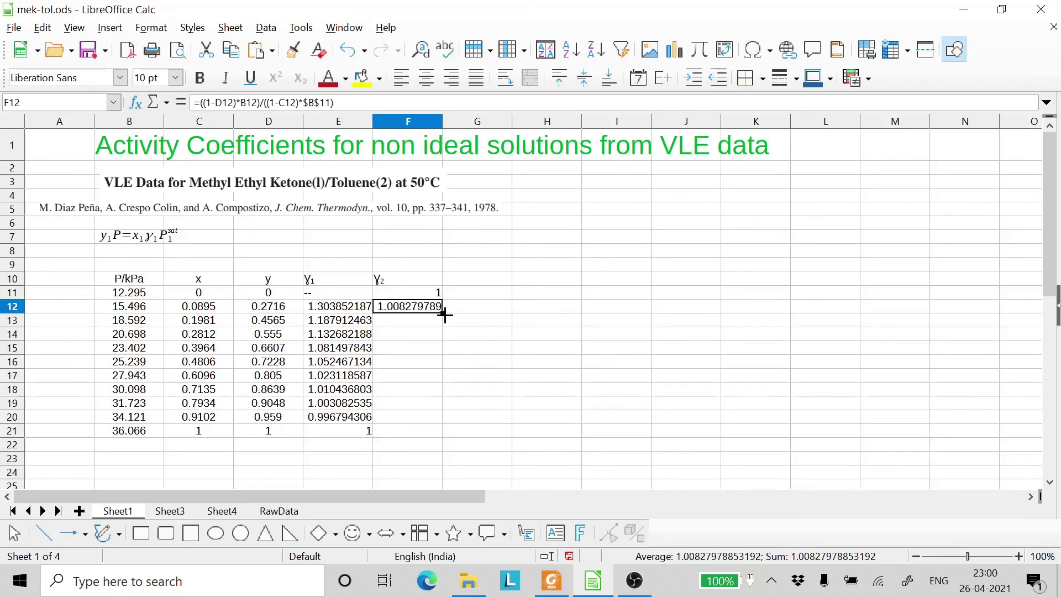
drag(443, 313, 437, 423)
Step: Fill γ2 down to row 20 and enter dashes (--) in F21
click(407, 434)
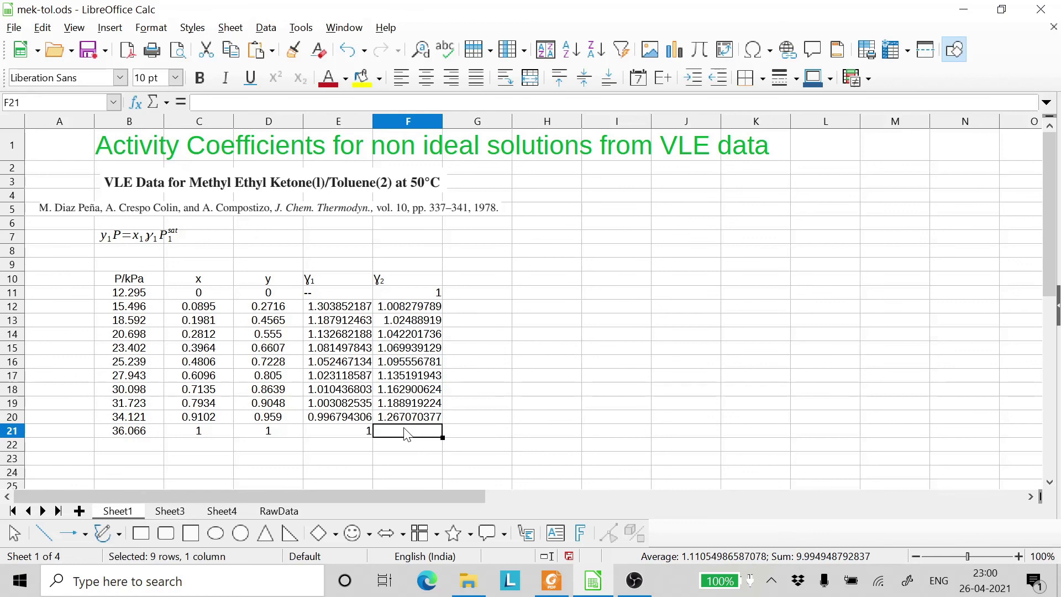
text(-)
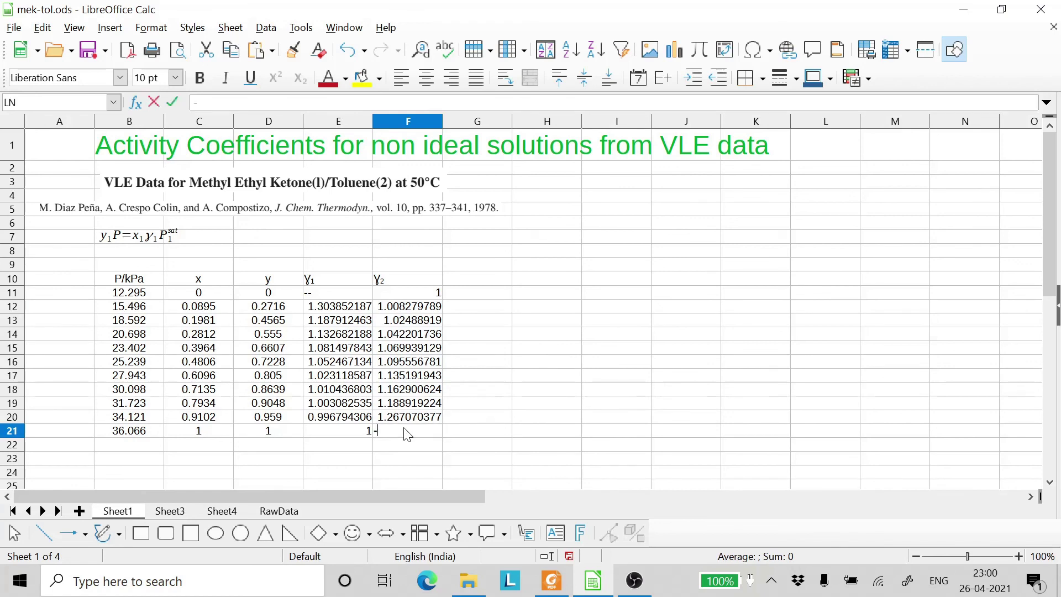
text(-)
key(Return)
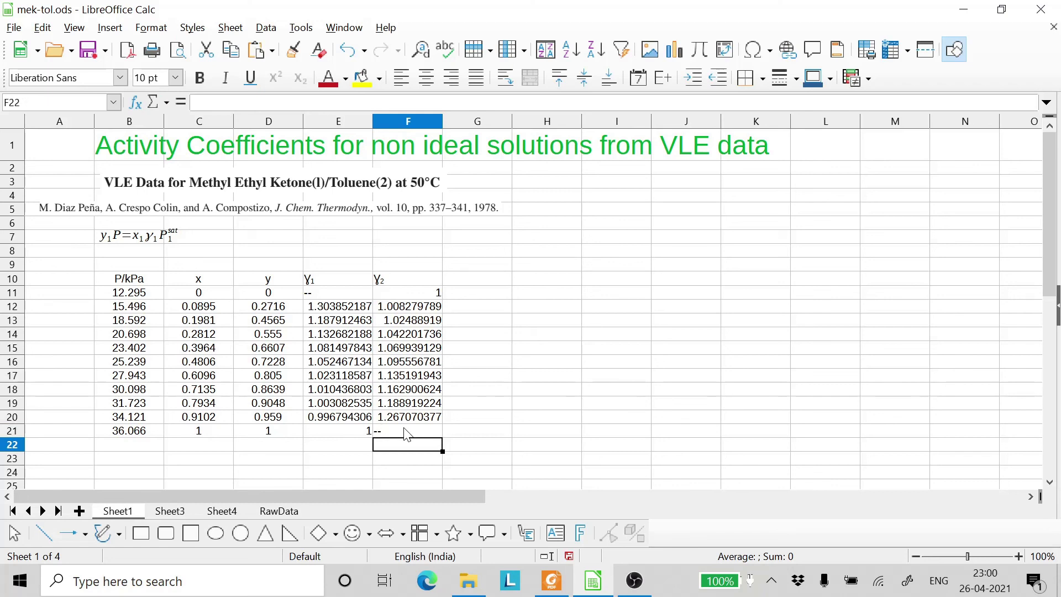